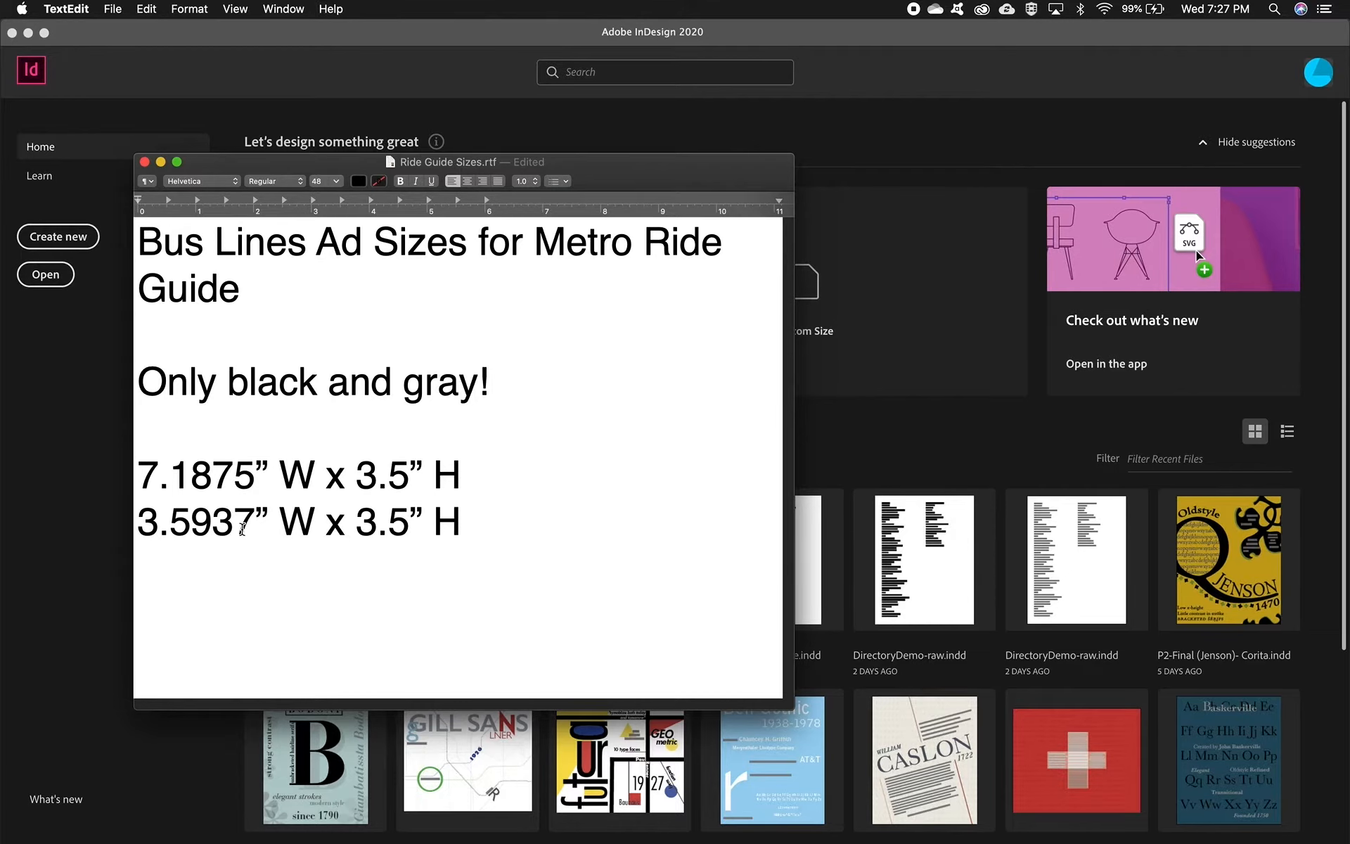
Step: Start a new print document sized 7.1875 in wide by 3.5 in high
left_click_drag(595, 166, 725, 0)
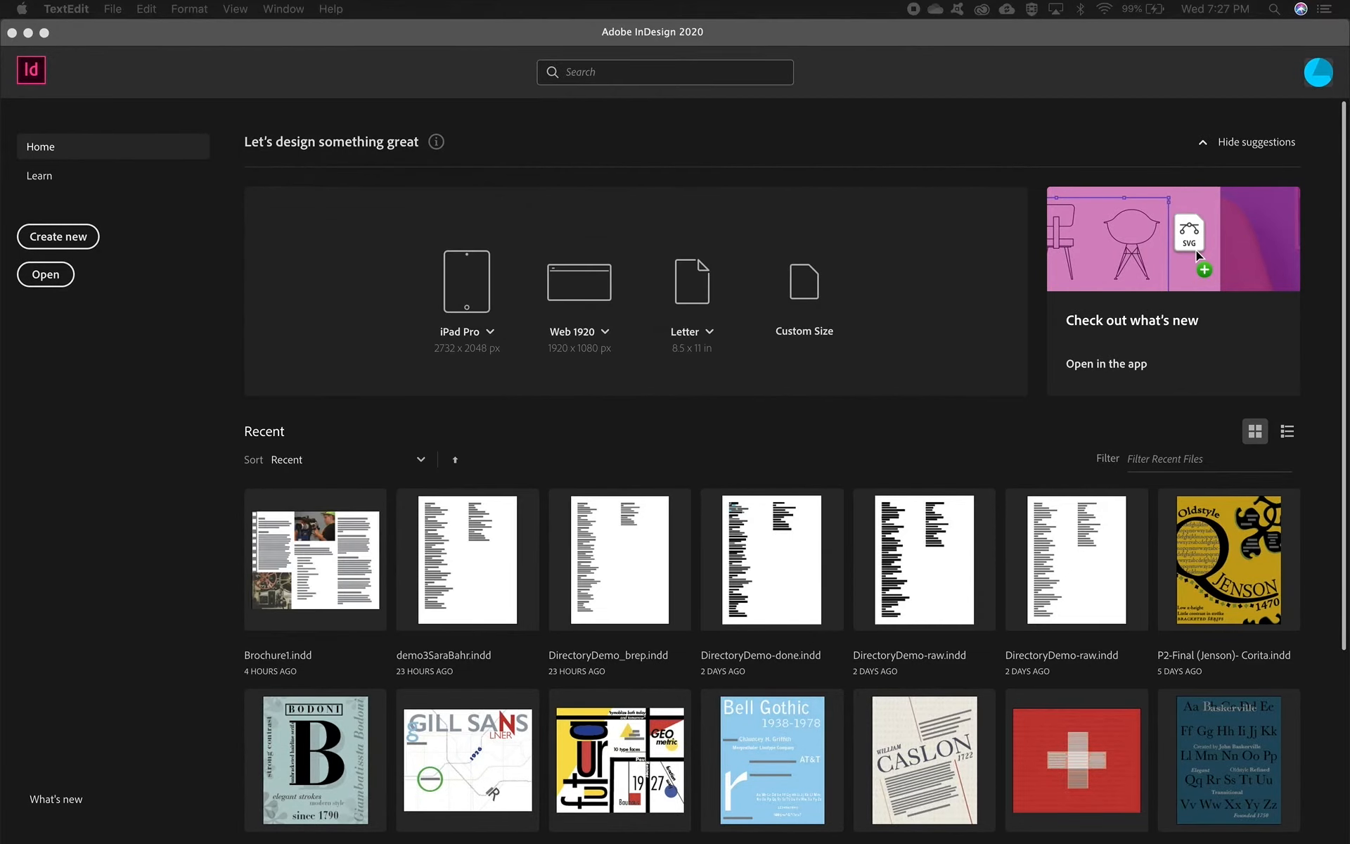
left_click(179, 345)
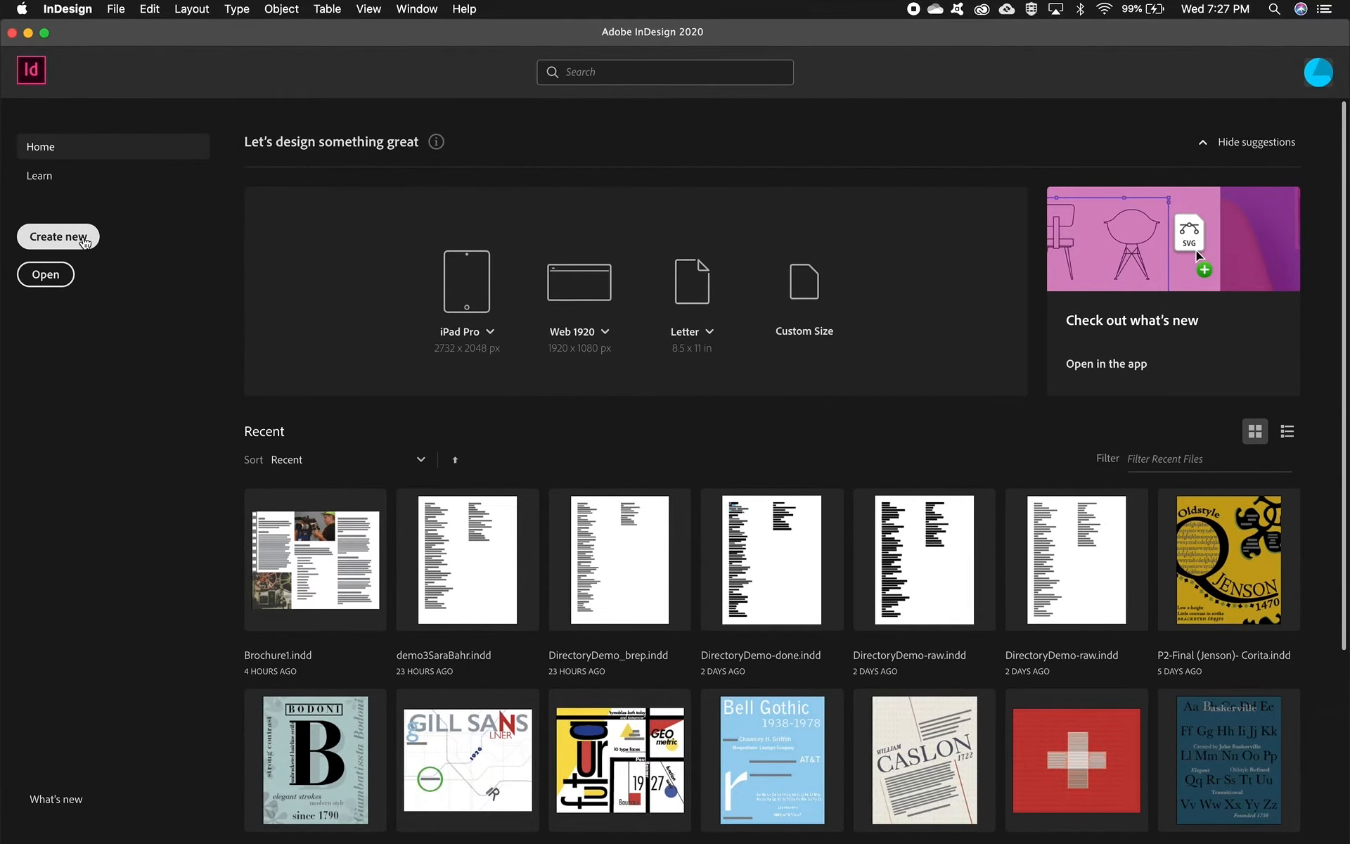
left_click(83, 239)
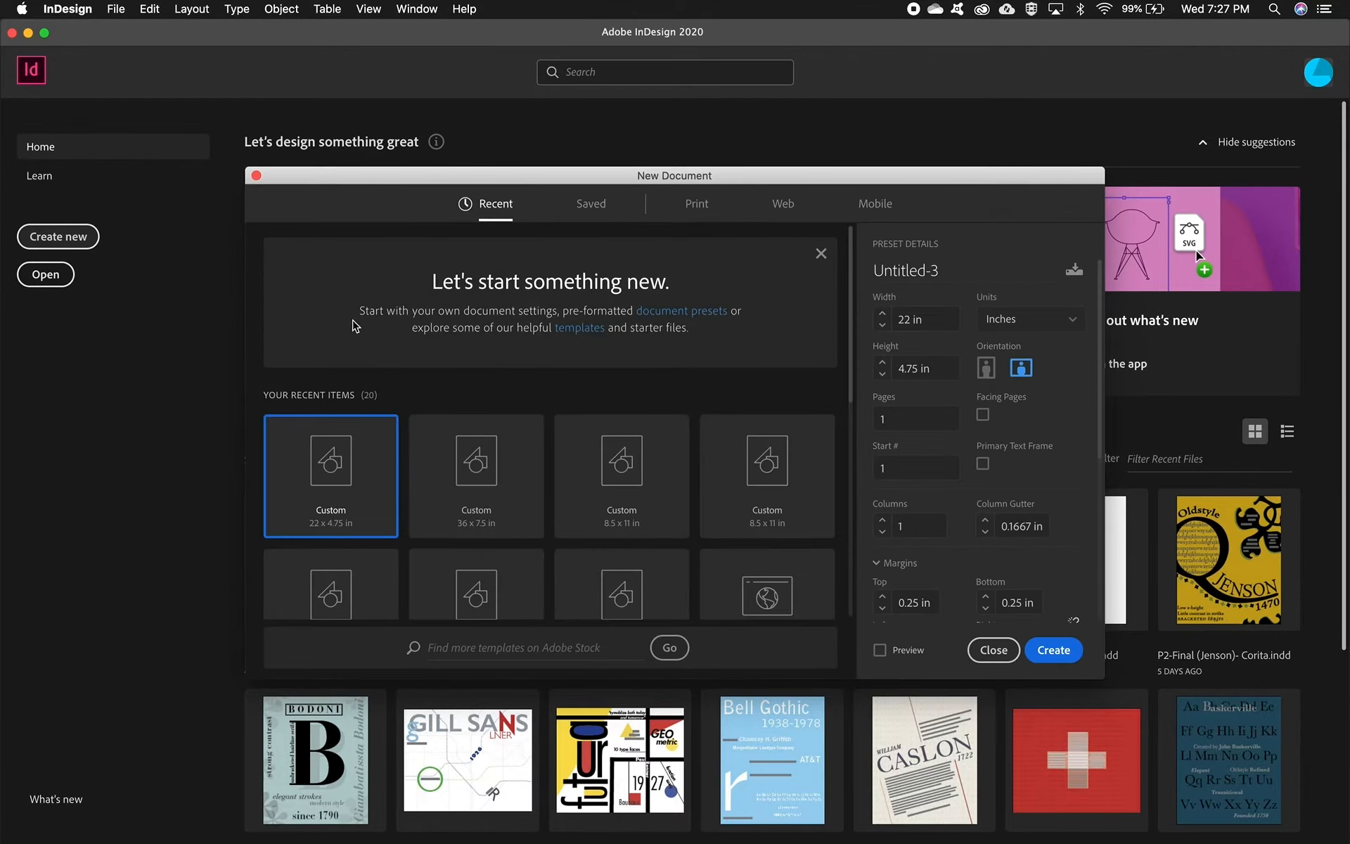
left_click(696, 206)
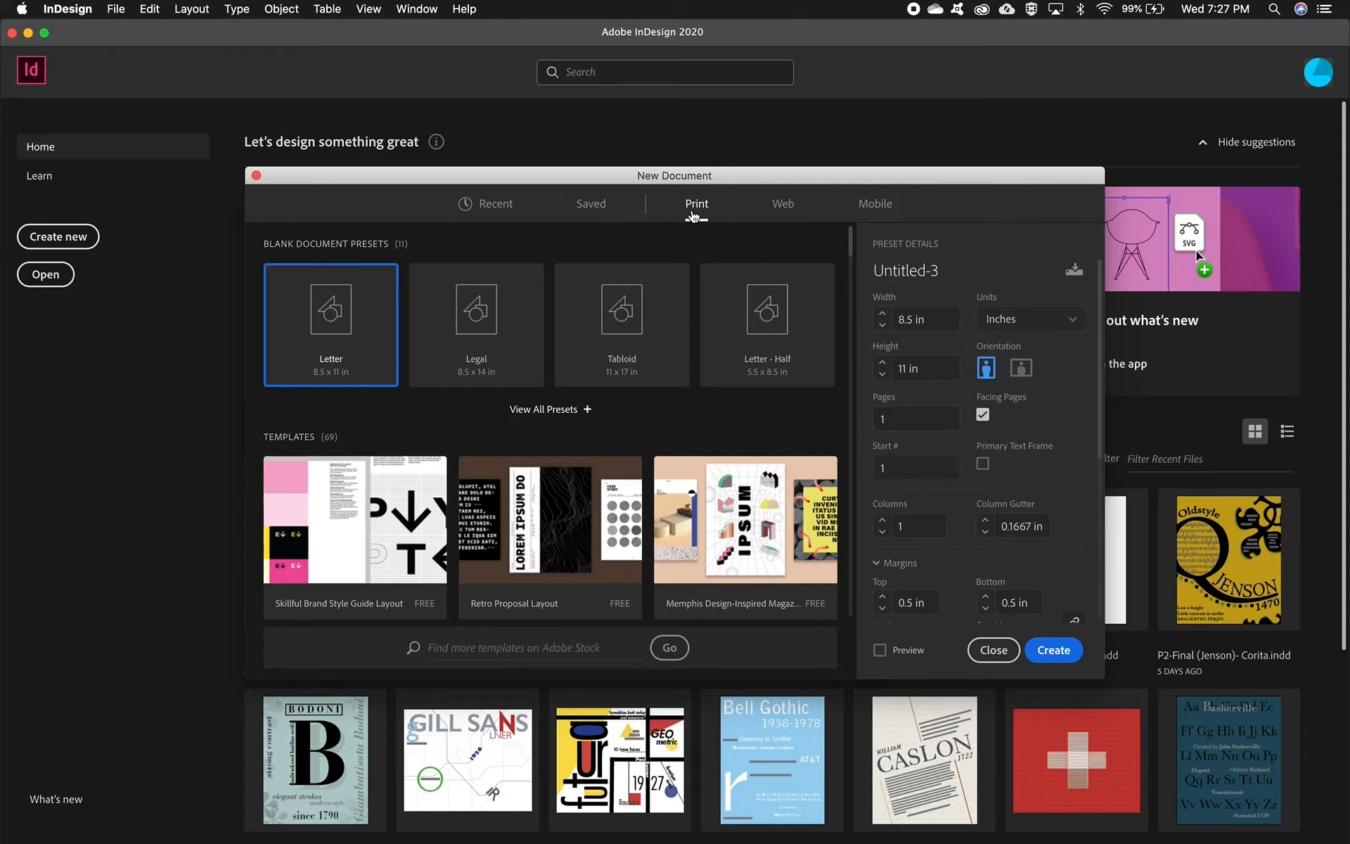
left_click(929, 320)
type("7.1875")
left_click(922, 366)
type("3.5")
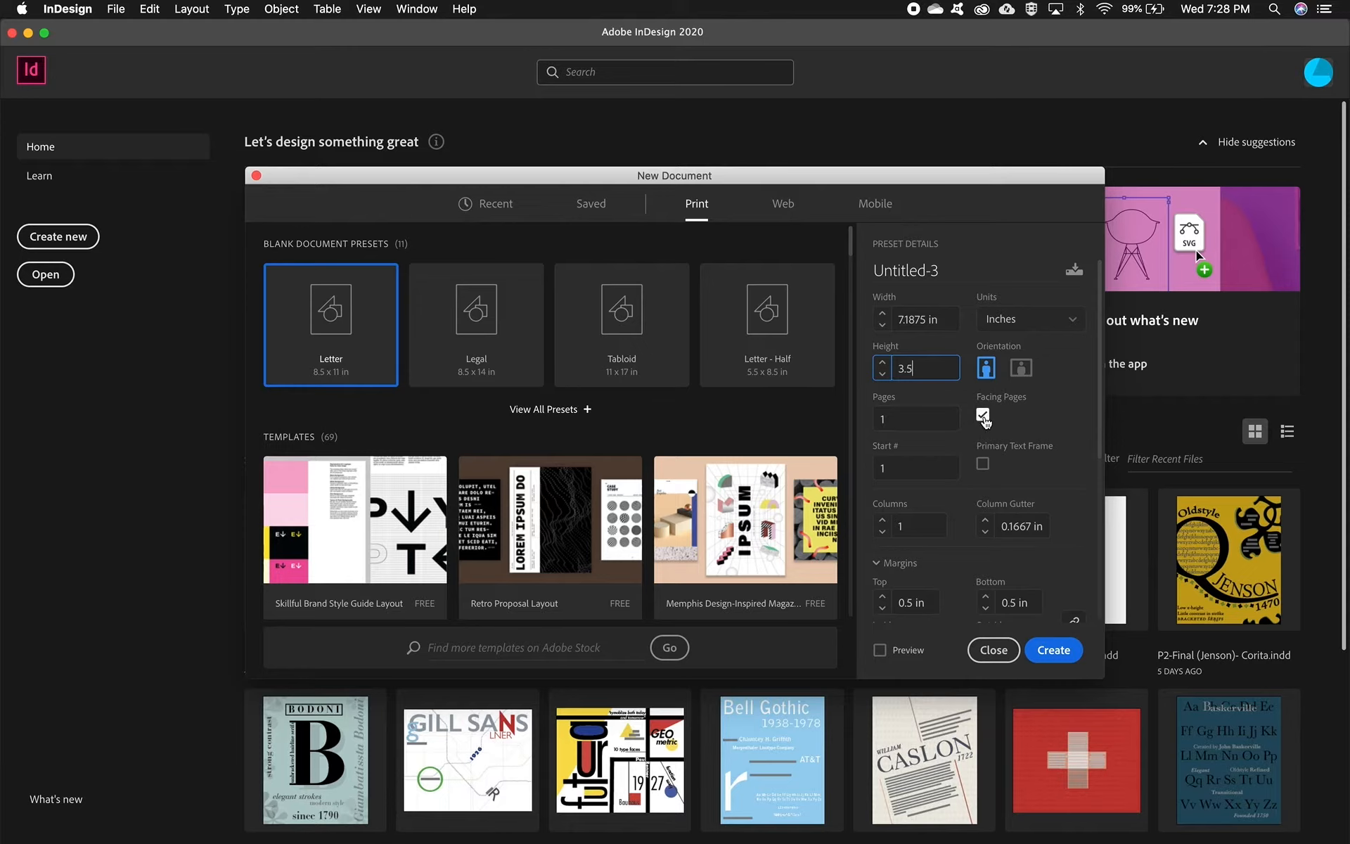
Step: Turn off facing pages and set all margins to 0.25 in
left_click(983, 417)
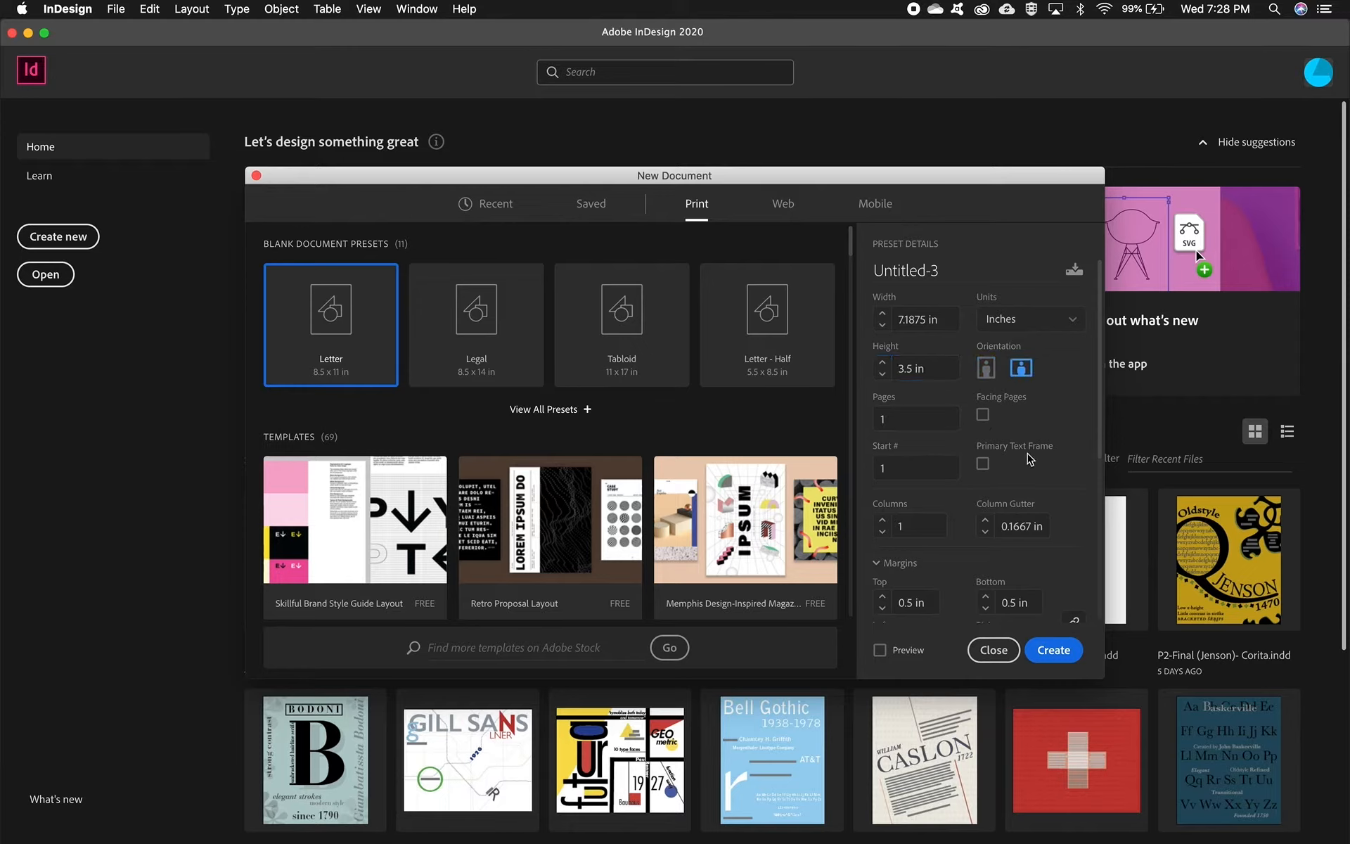
scroll(1025, 454, "down", 4)
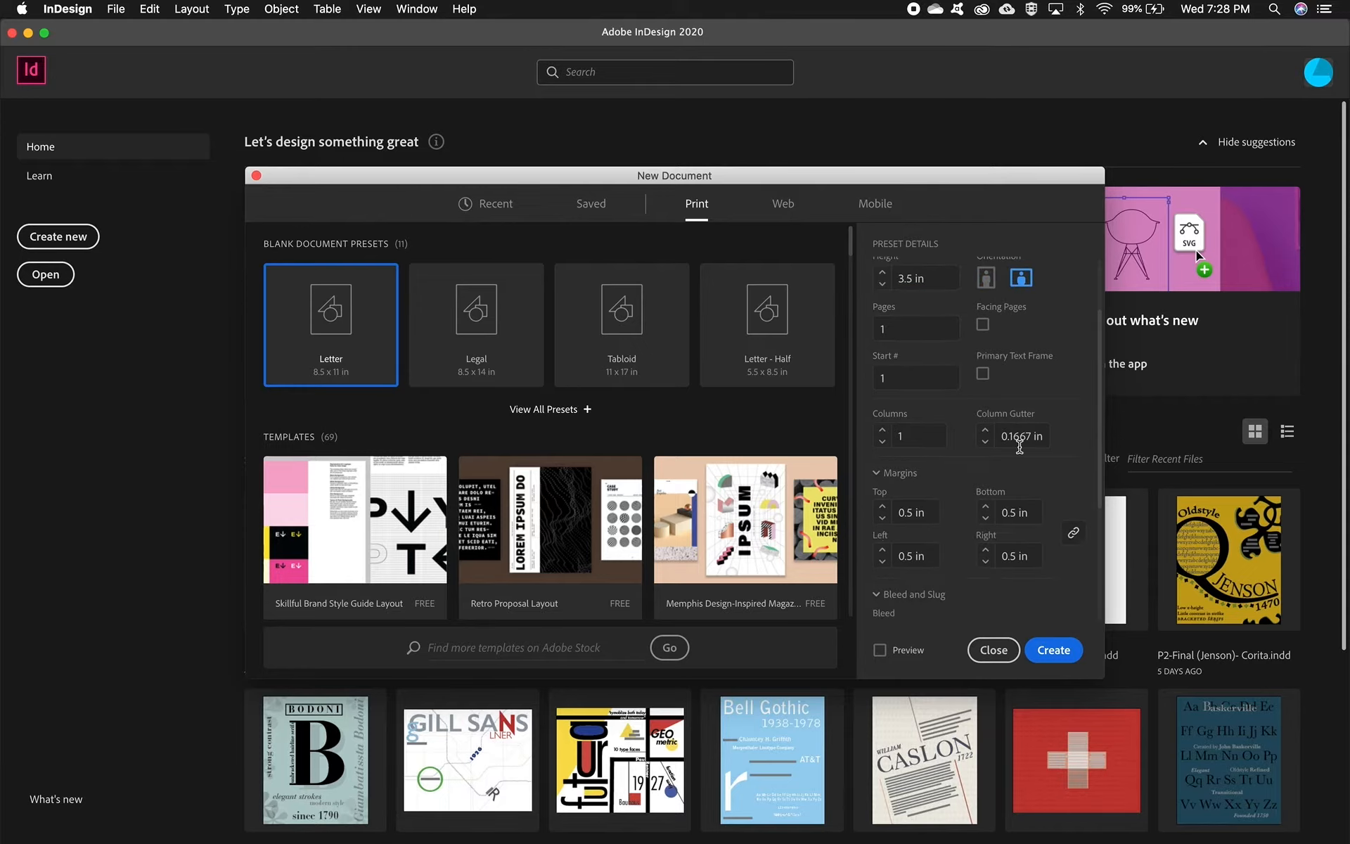
scroll(1022, 452, "down", 2)
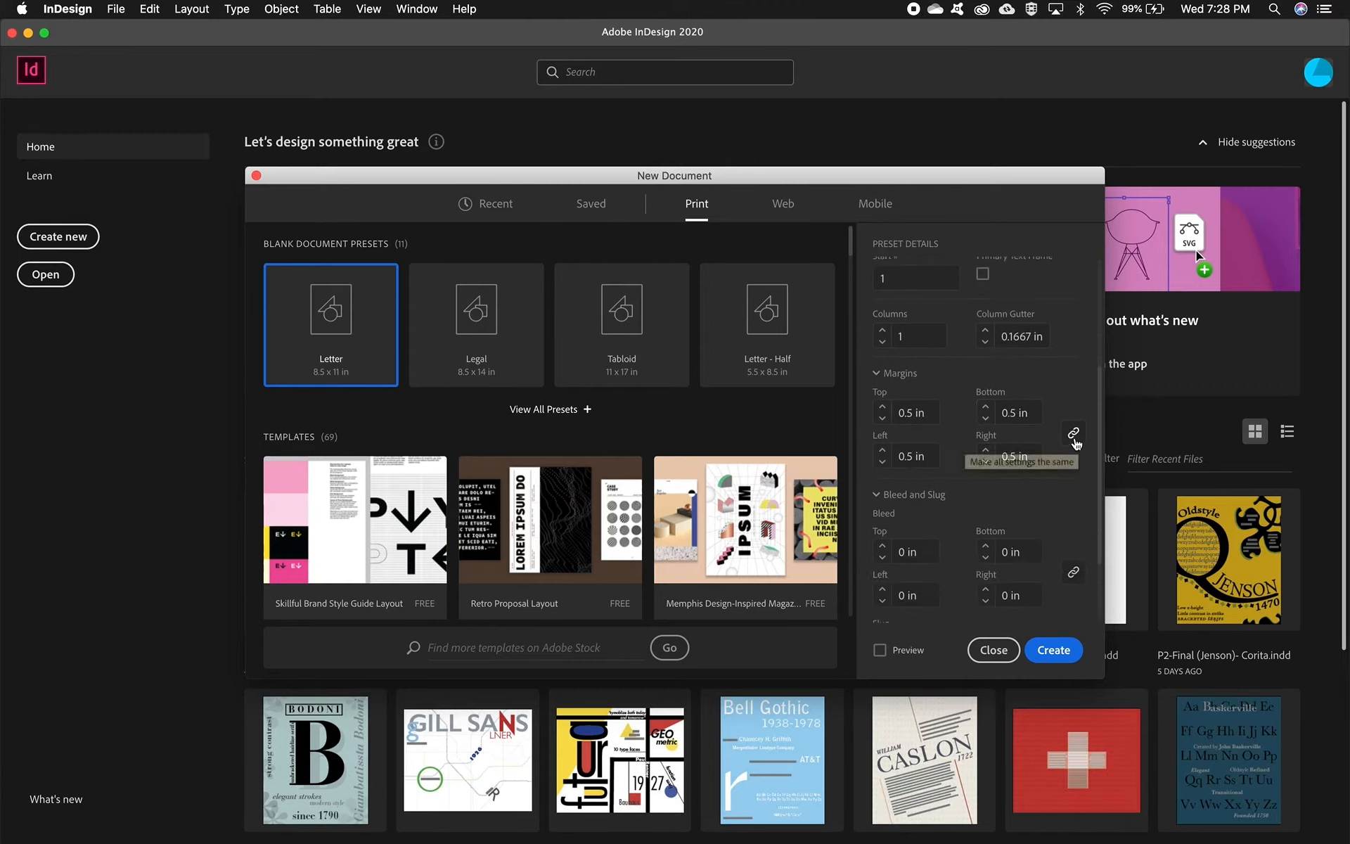
left_click(883, 419)
left_click(883, 418)
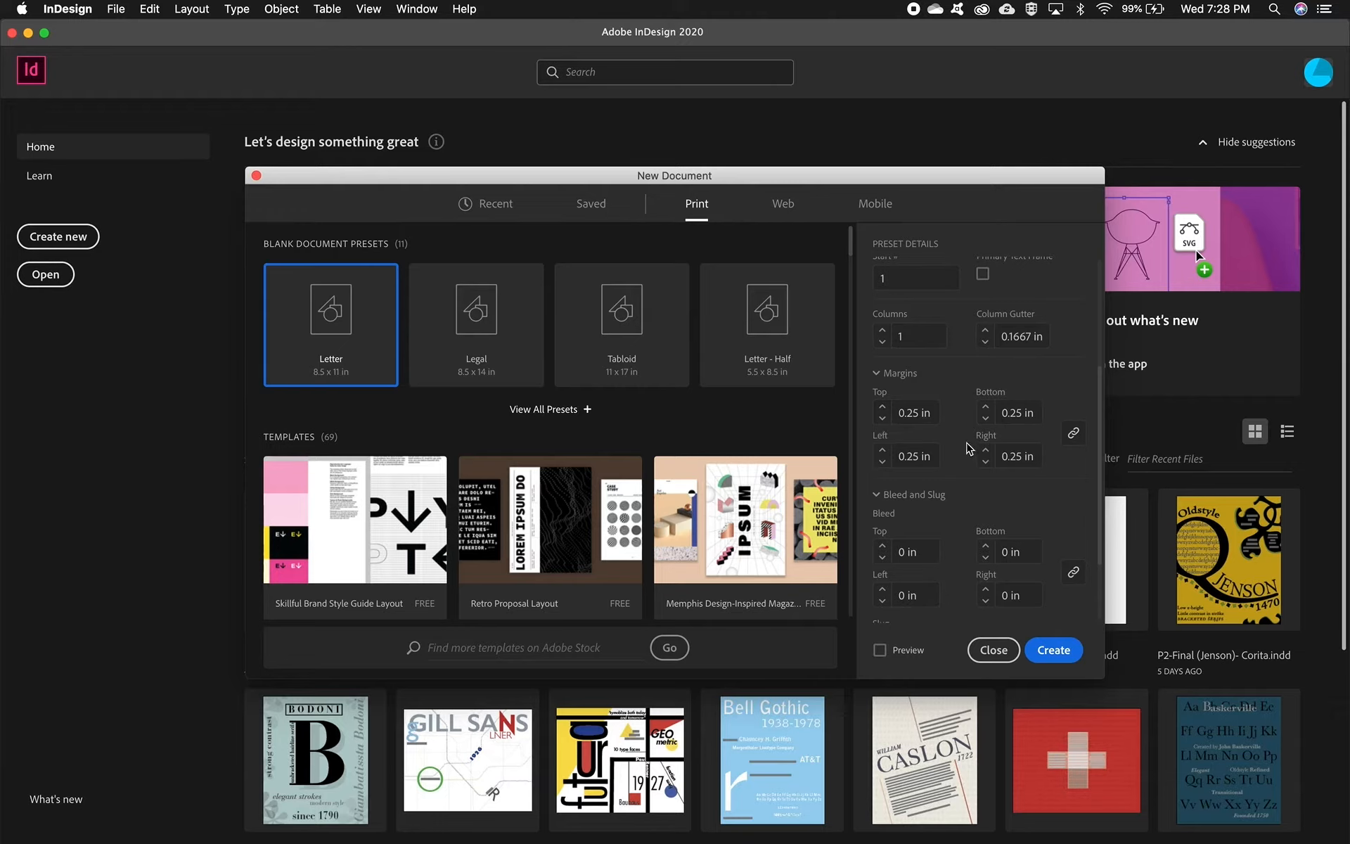
Step: Review the bleed and slug settings and create the document
scroll(970, 448, "up", 3)
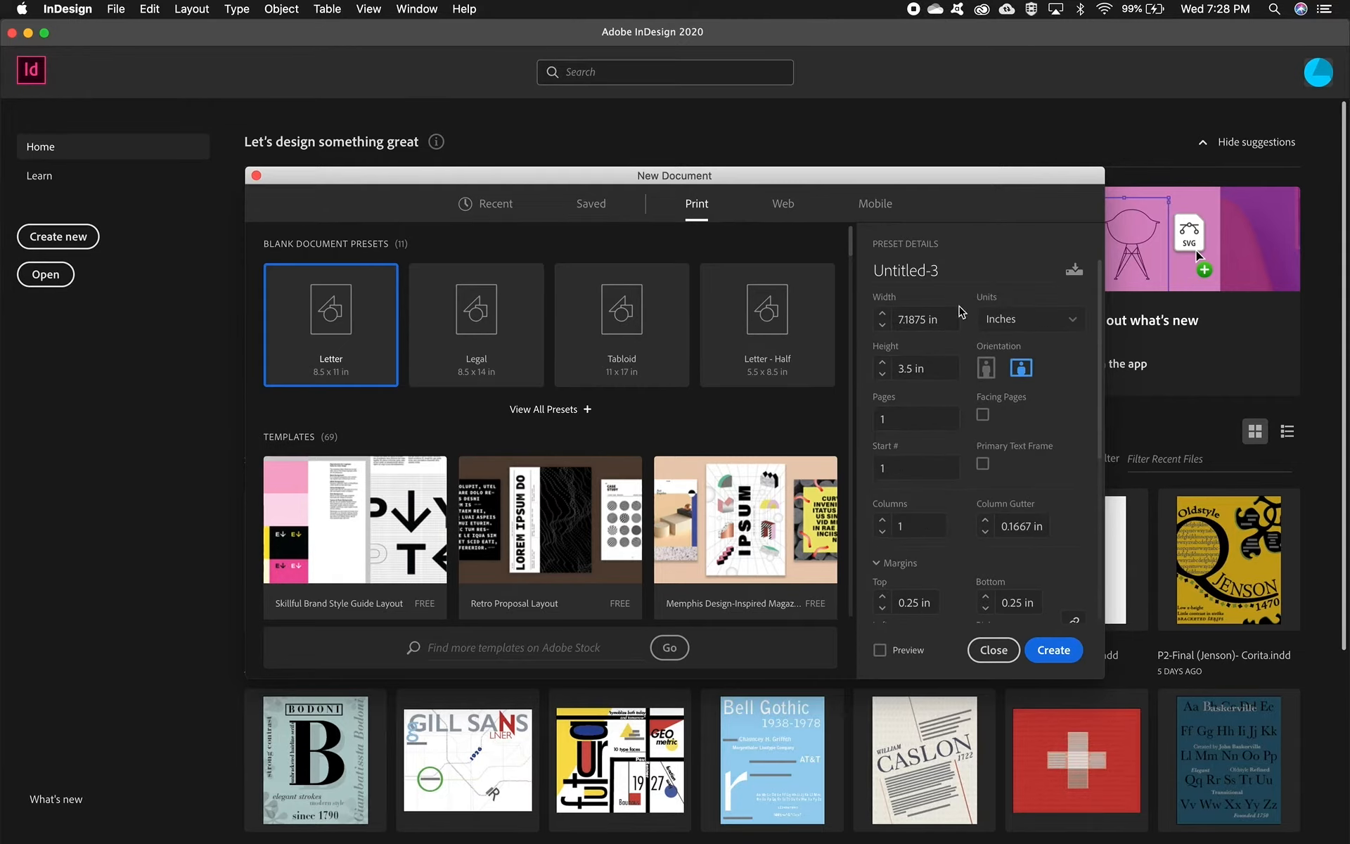
scroll(992, 485, "down", 5)
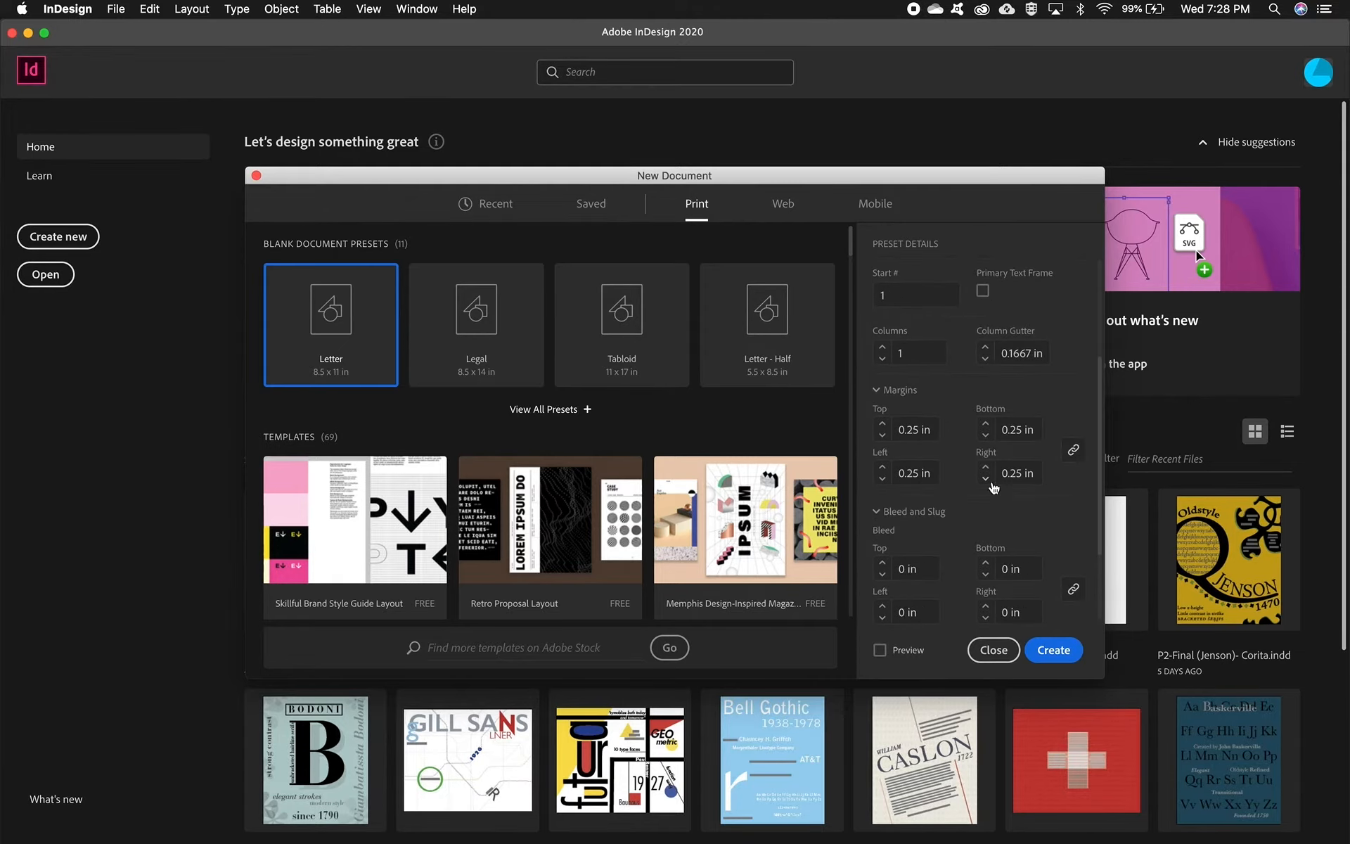
scroll(993, 487, "down", 2)
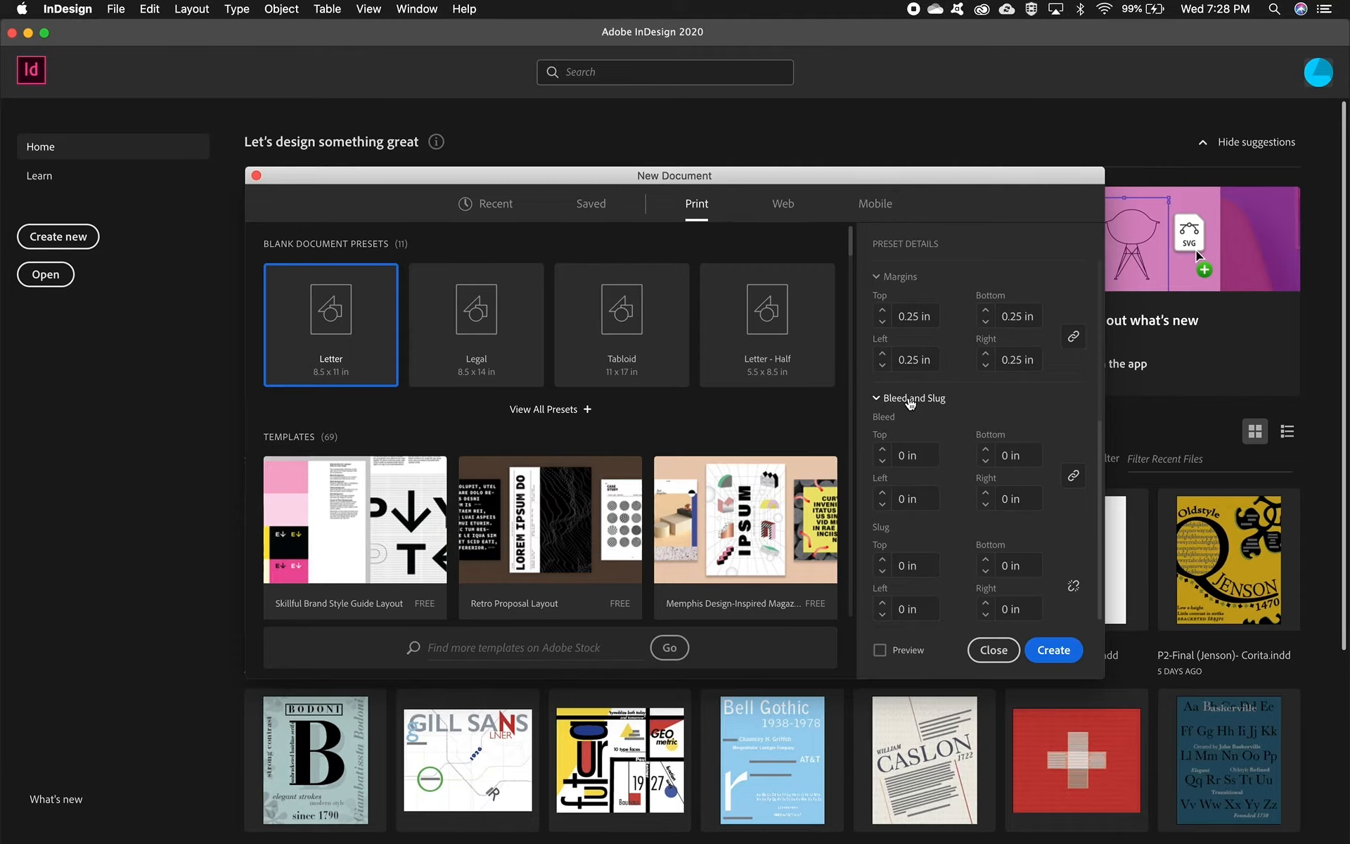
left_click(910, 401)
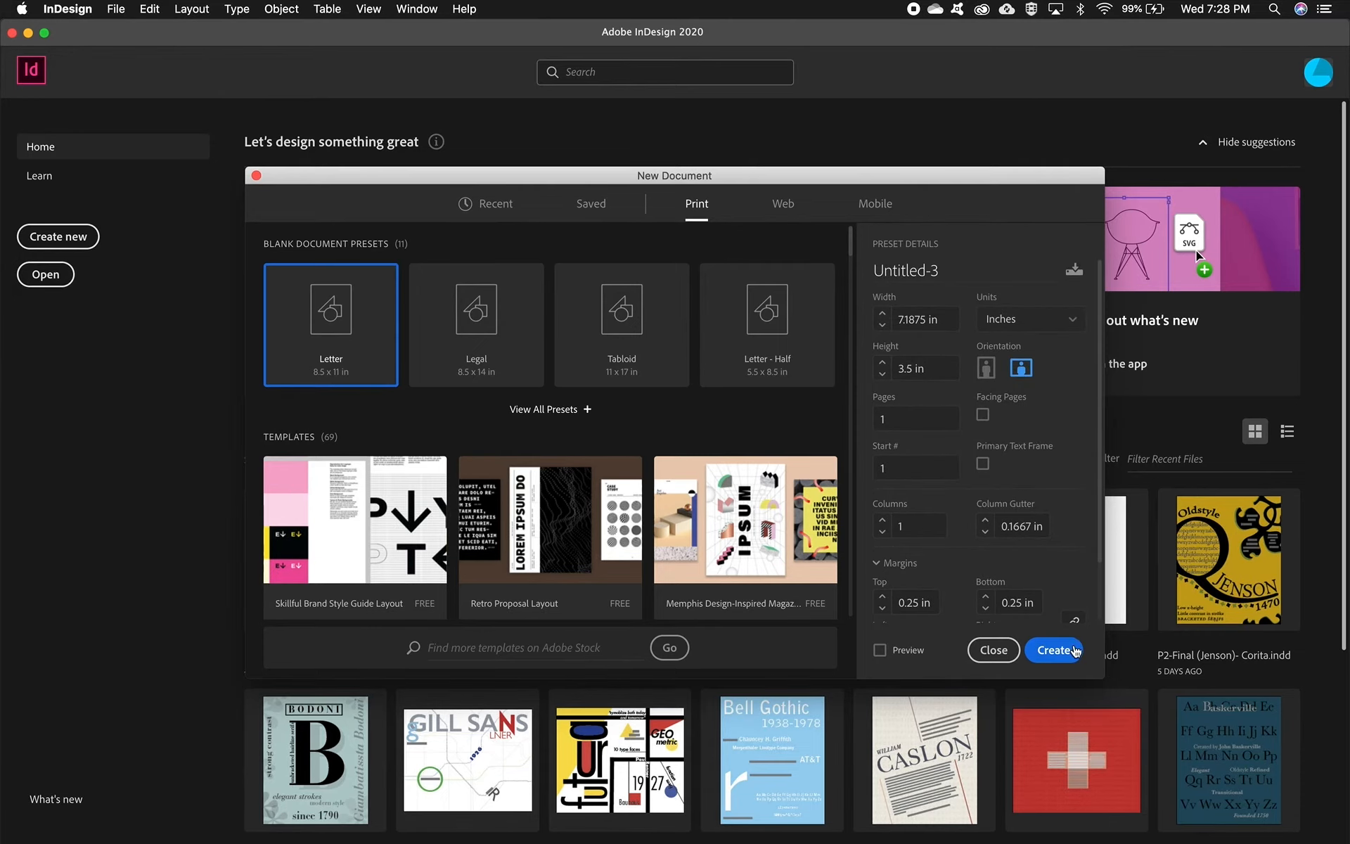
left_click(1075, 650)
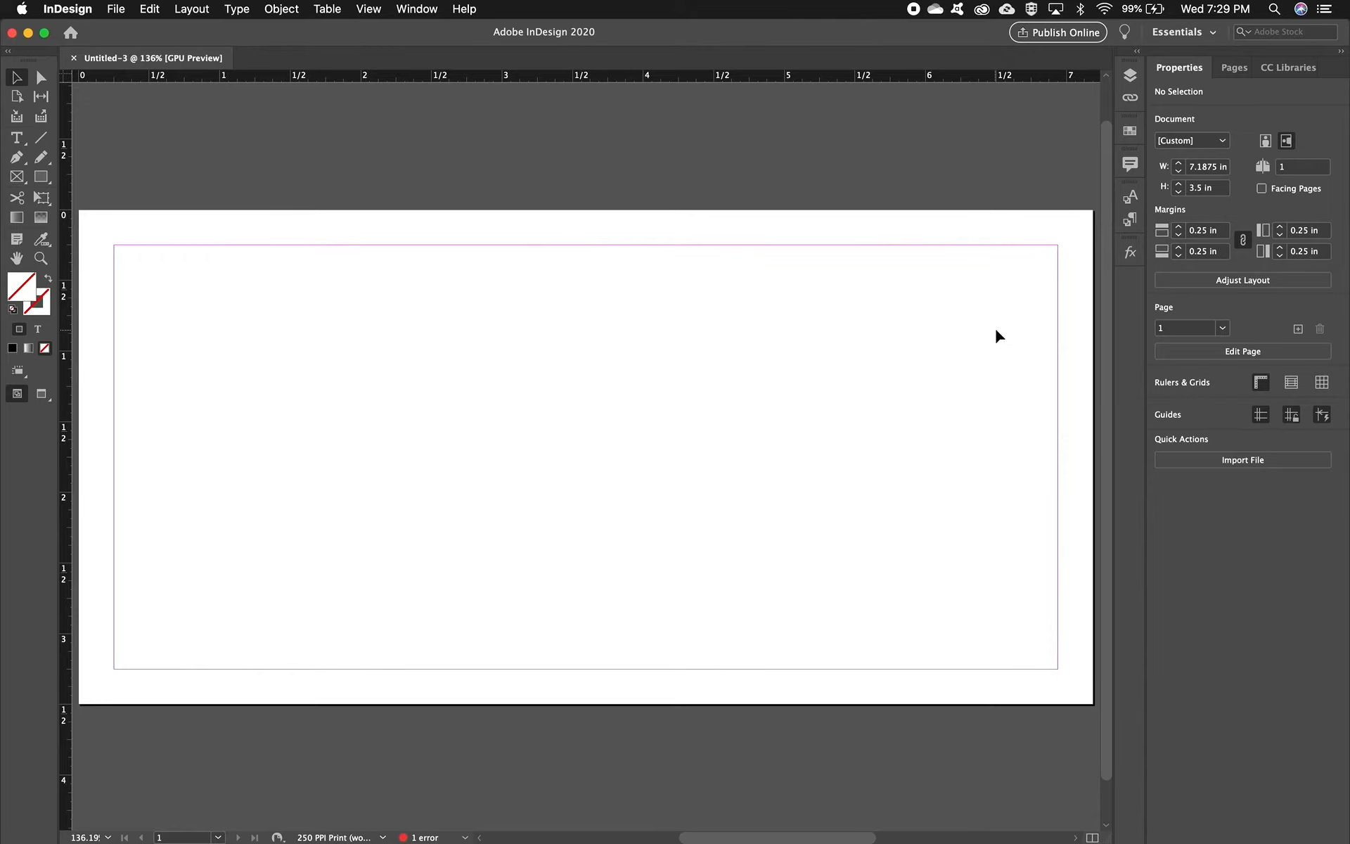
Step: Draw a rectangle about 4.82 in by 1.52 in on the page and fill it with Black
left_click(1130, 132)
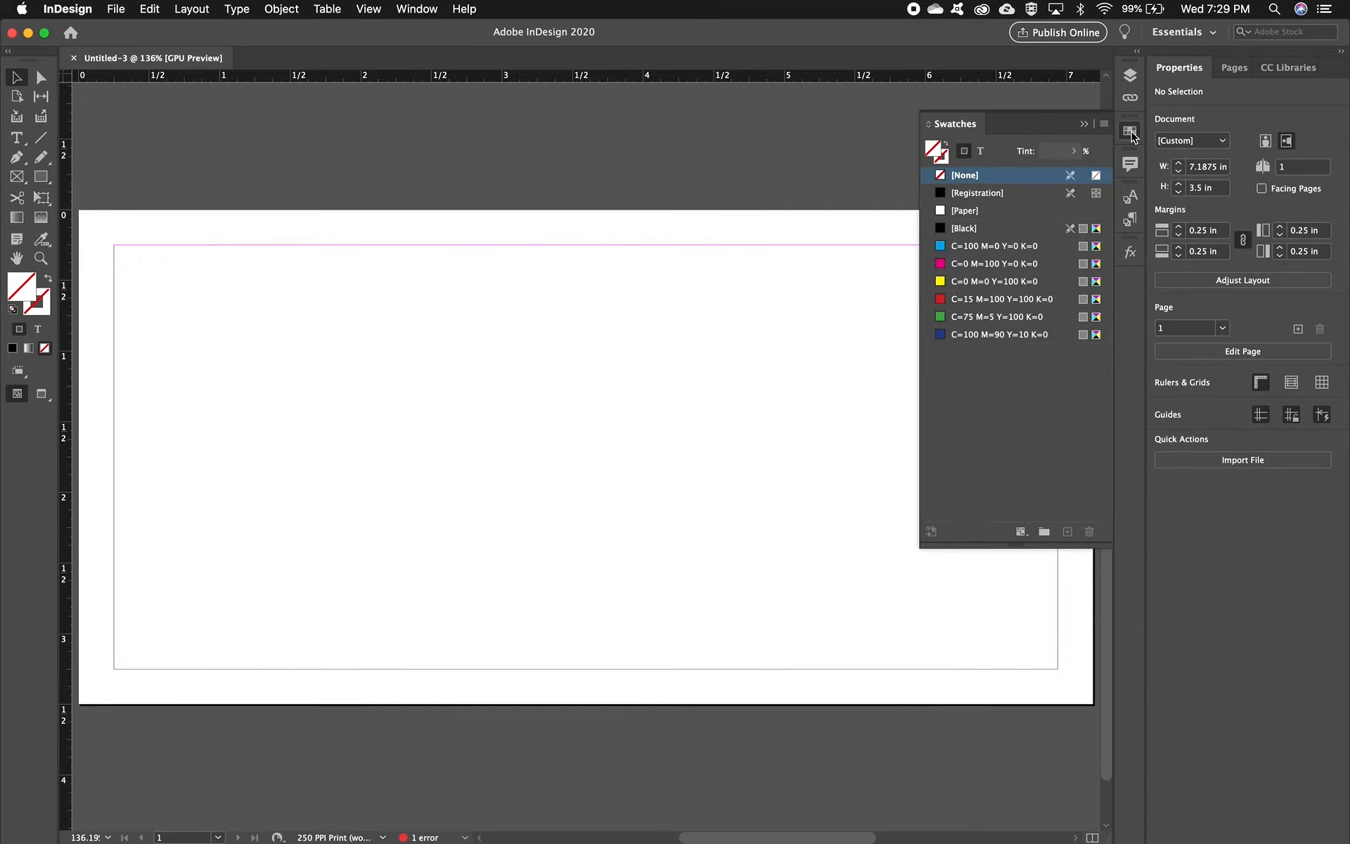
left_click(41, 176)
mouse_move(152, 339)
left_mouse_down()
mouse_move(274, 404)
mouse_move(832, 555)
left_mouse_up()
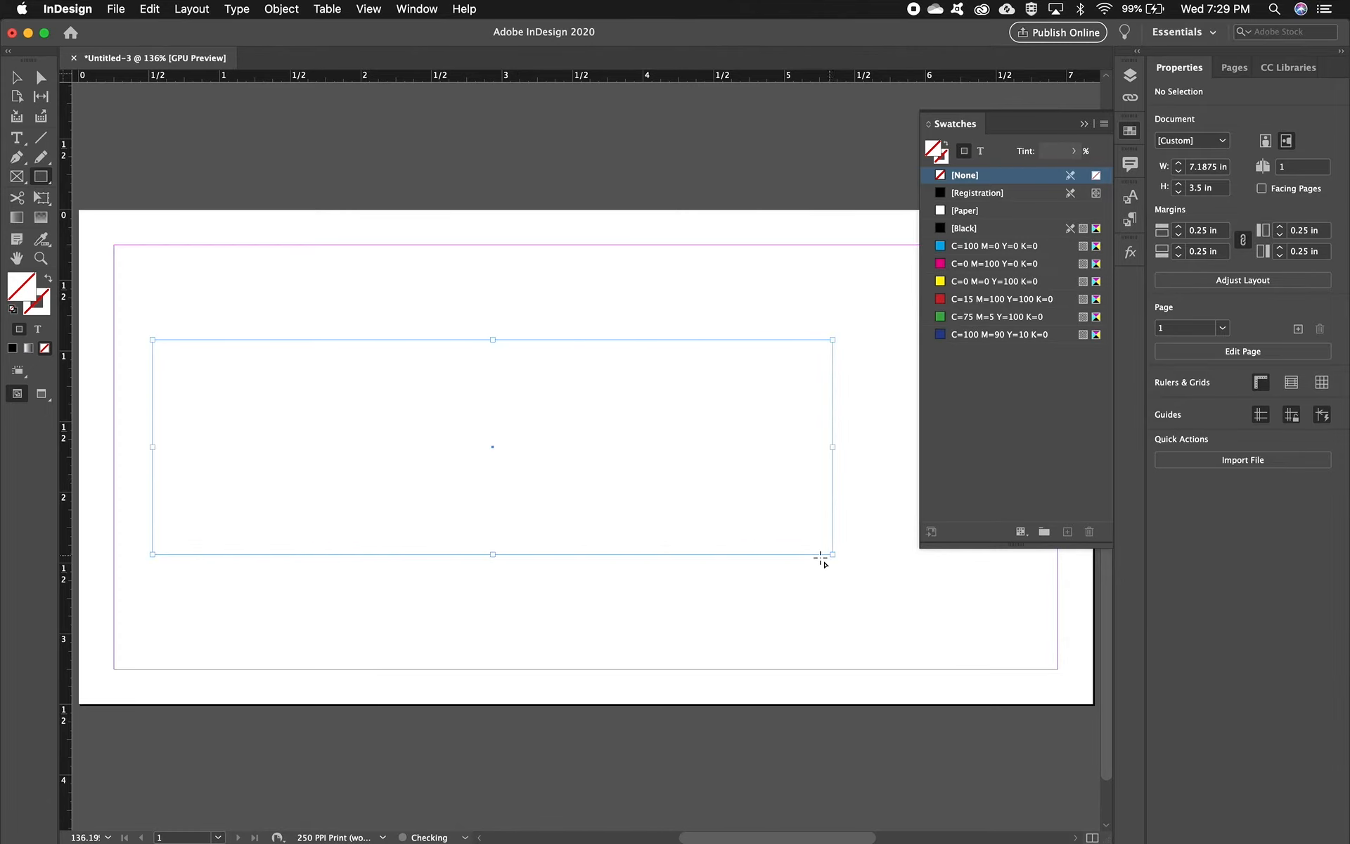
left_click(958, 229)
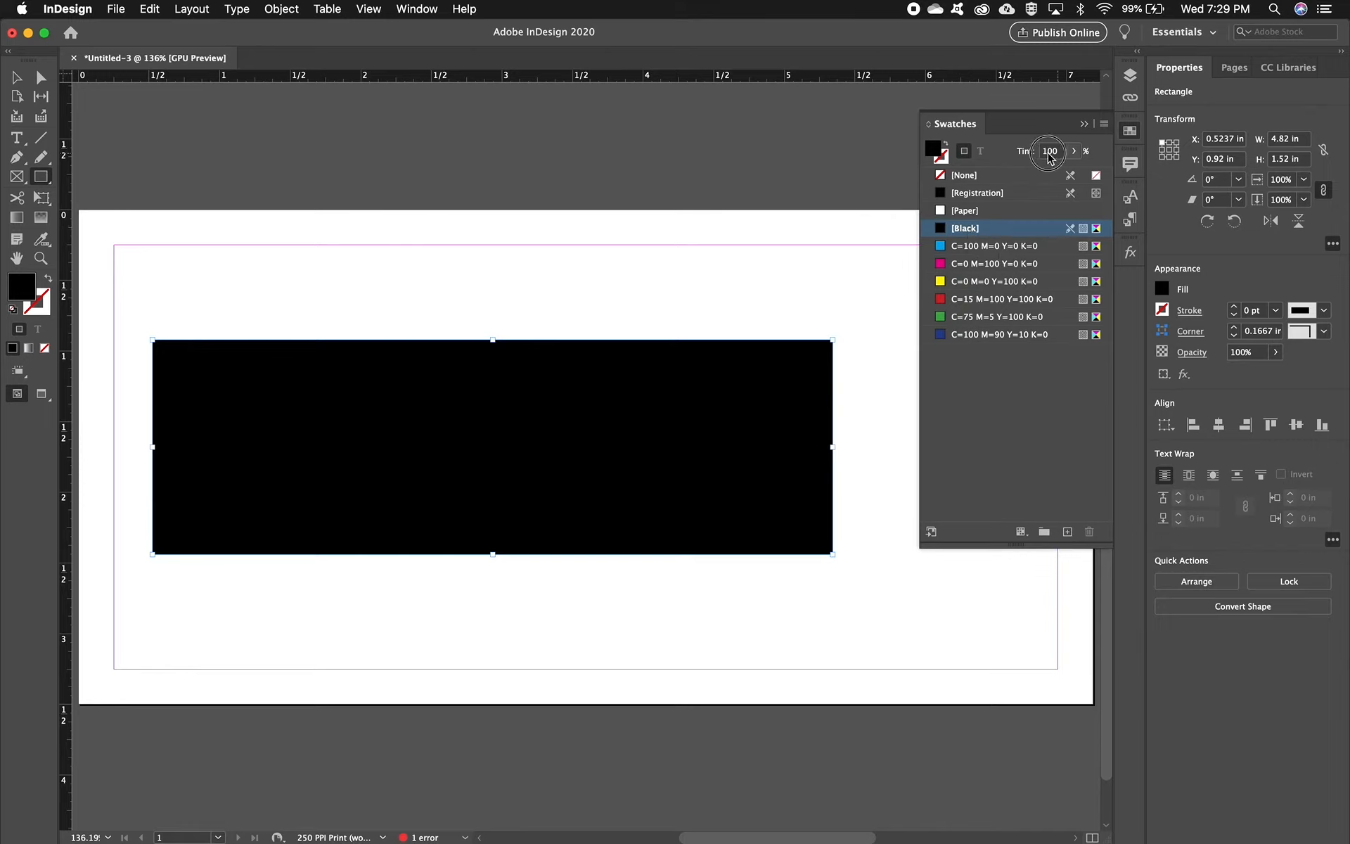
Step: Set the rectangle's black fill tint to 50%
left_click(1046, 152)
type("50")
key("Return")
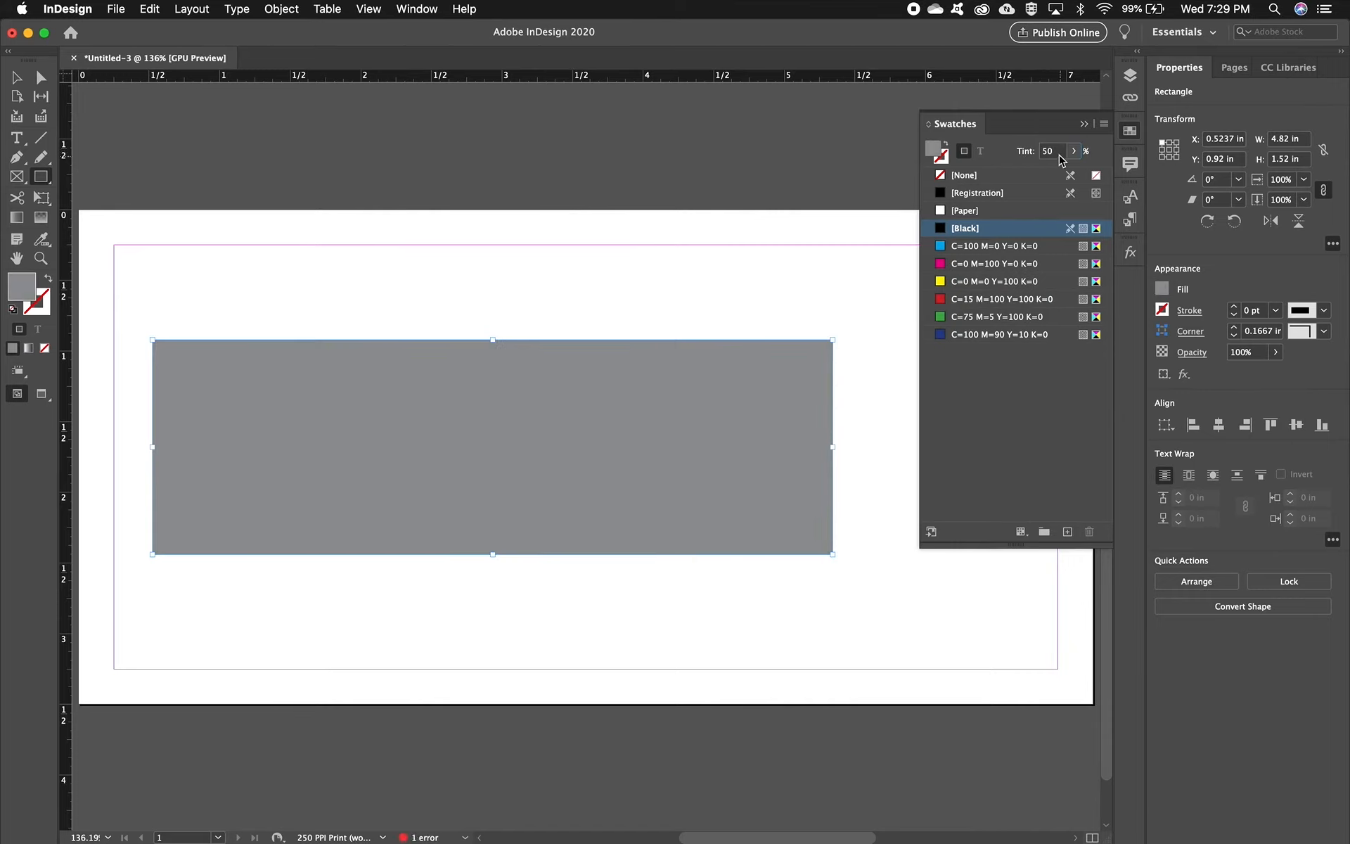
Step: Set the rectangle's fill tint to 15% and switch to the Selection tool
left_click(1046, 151)
type("15")
key("Return")
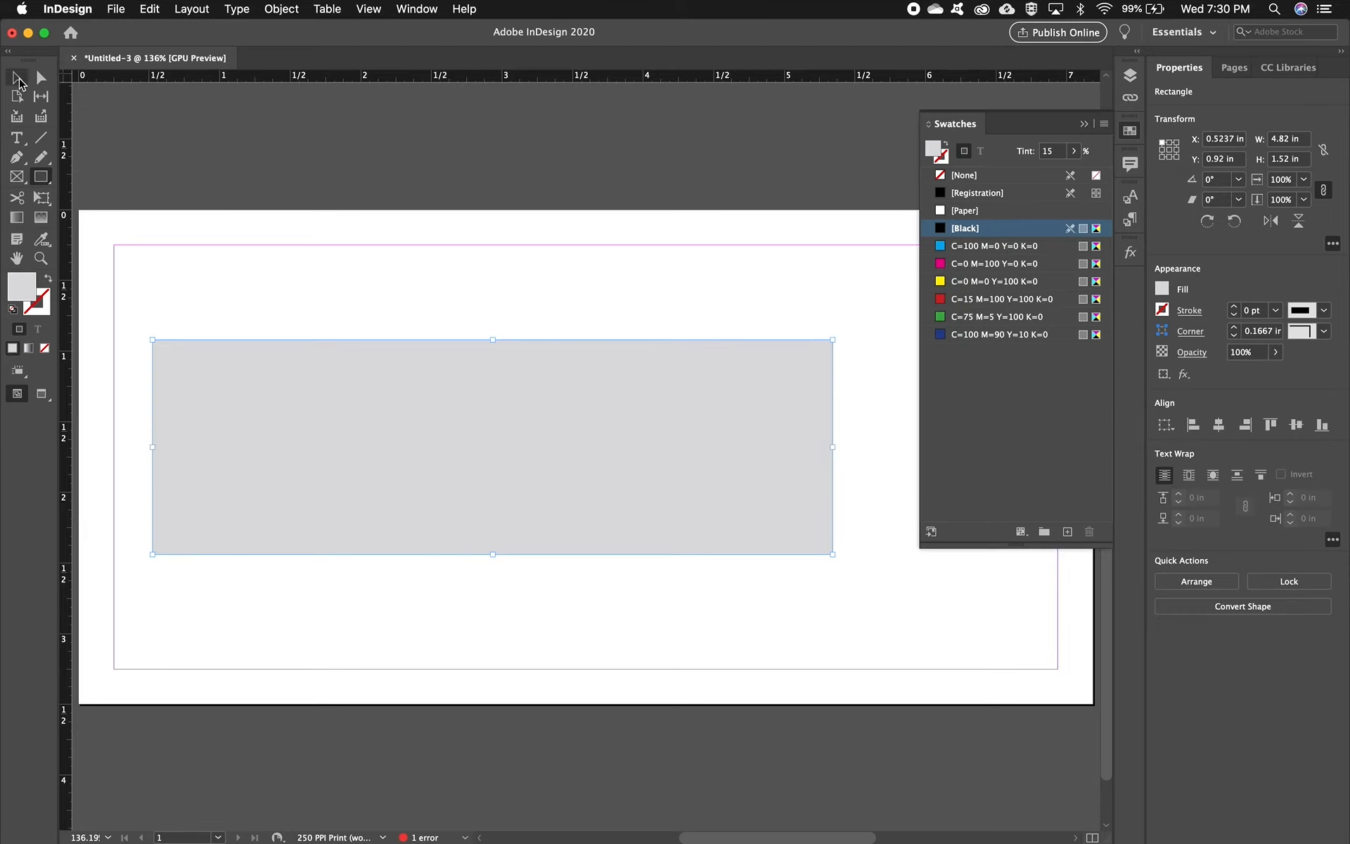
left_click(19, 79)
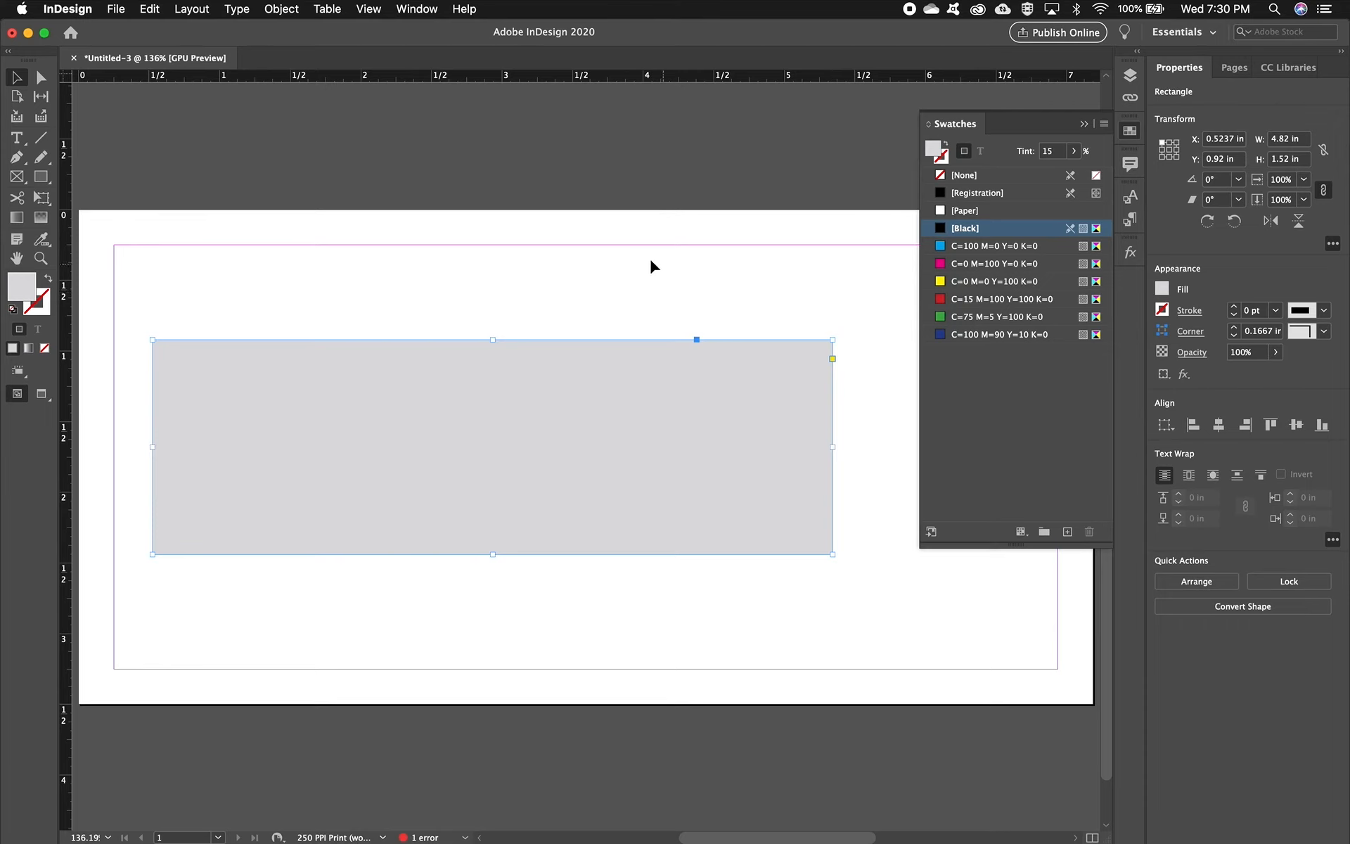
Step: Create a second new document 3.5937 in wide by 3.5 in high with the same margins
left_click(117, 8)
mouse_move(141, 28)
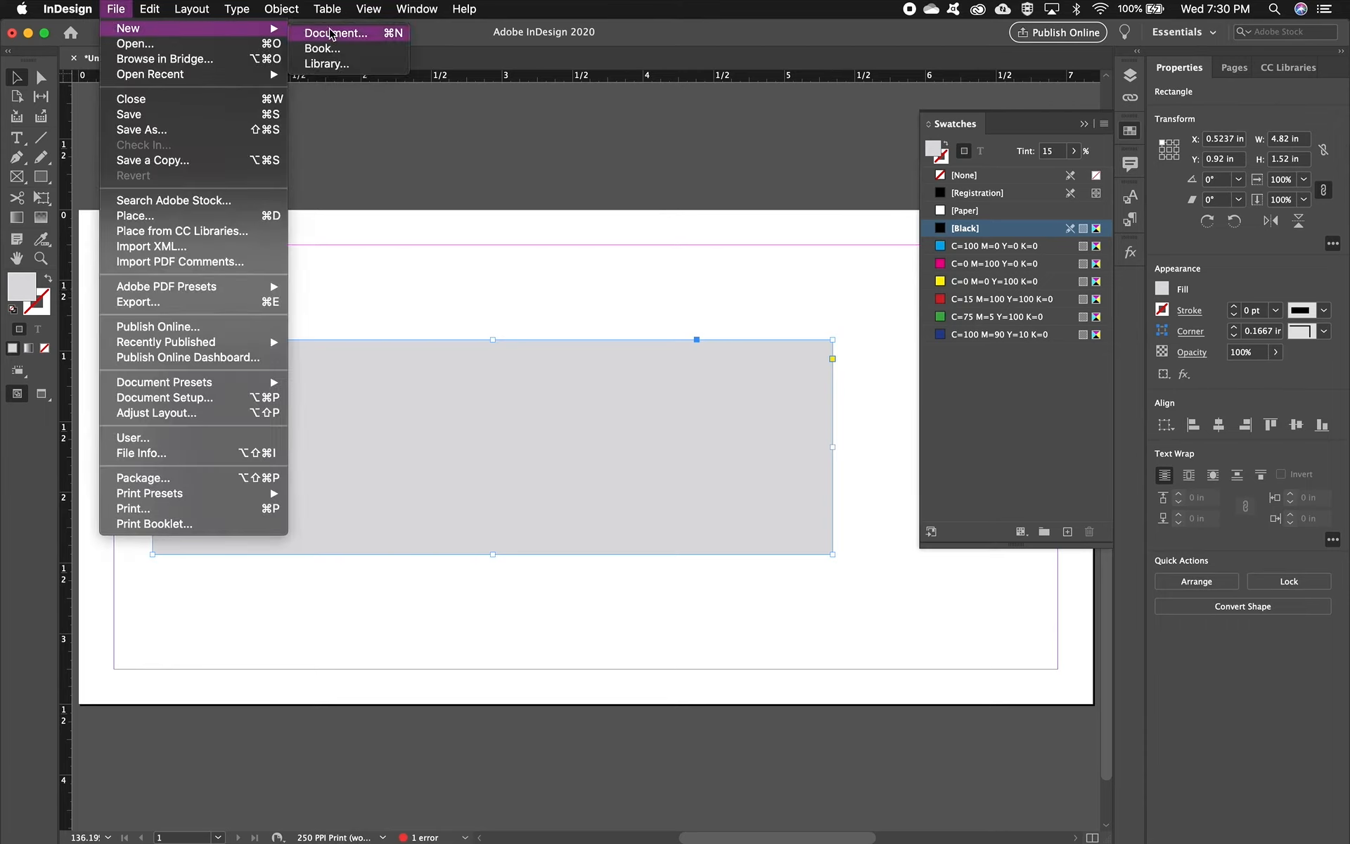
left_click(320, 34)
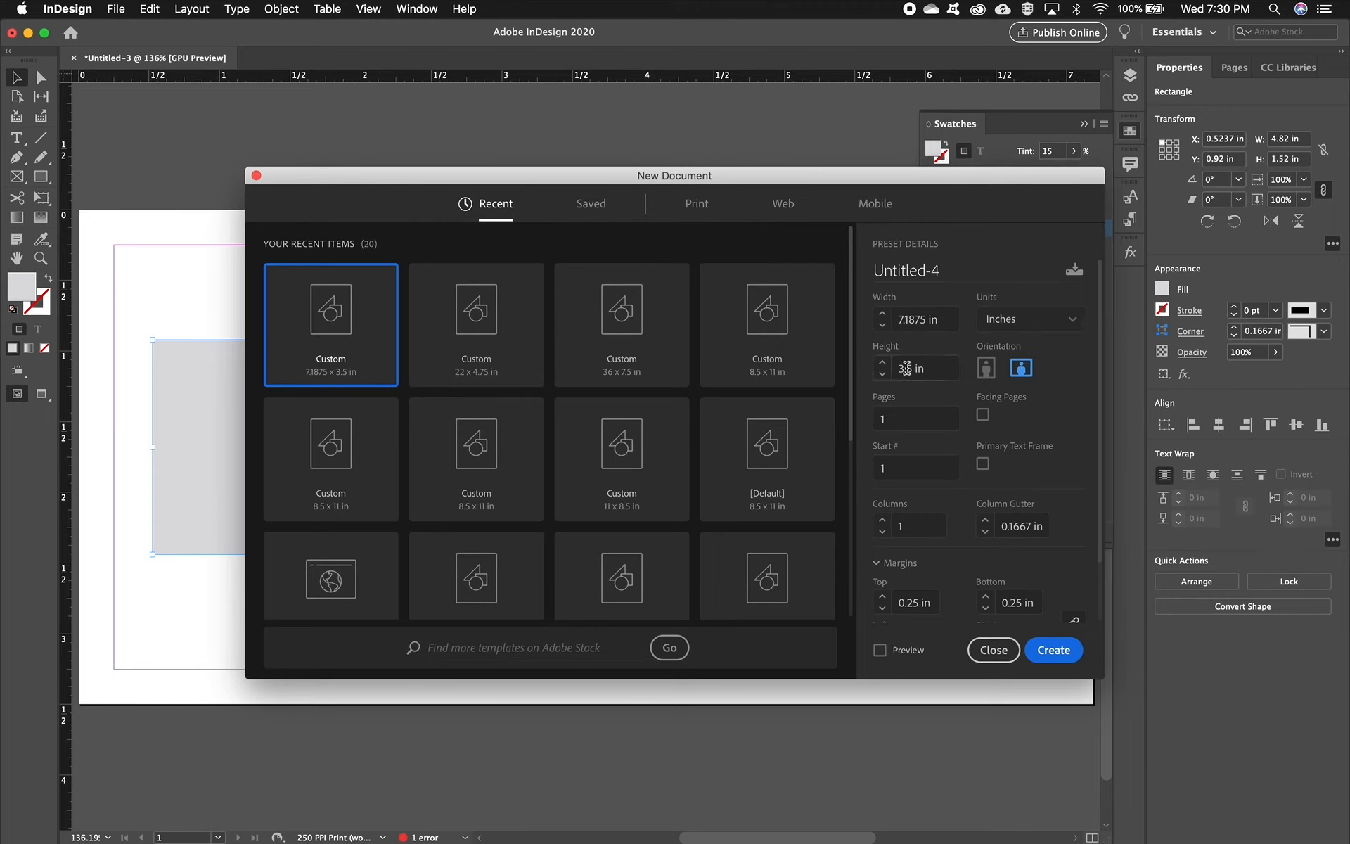
left_click(942, 319)
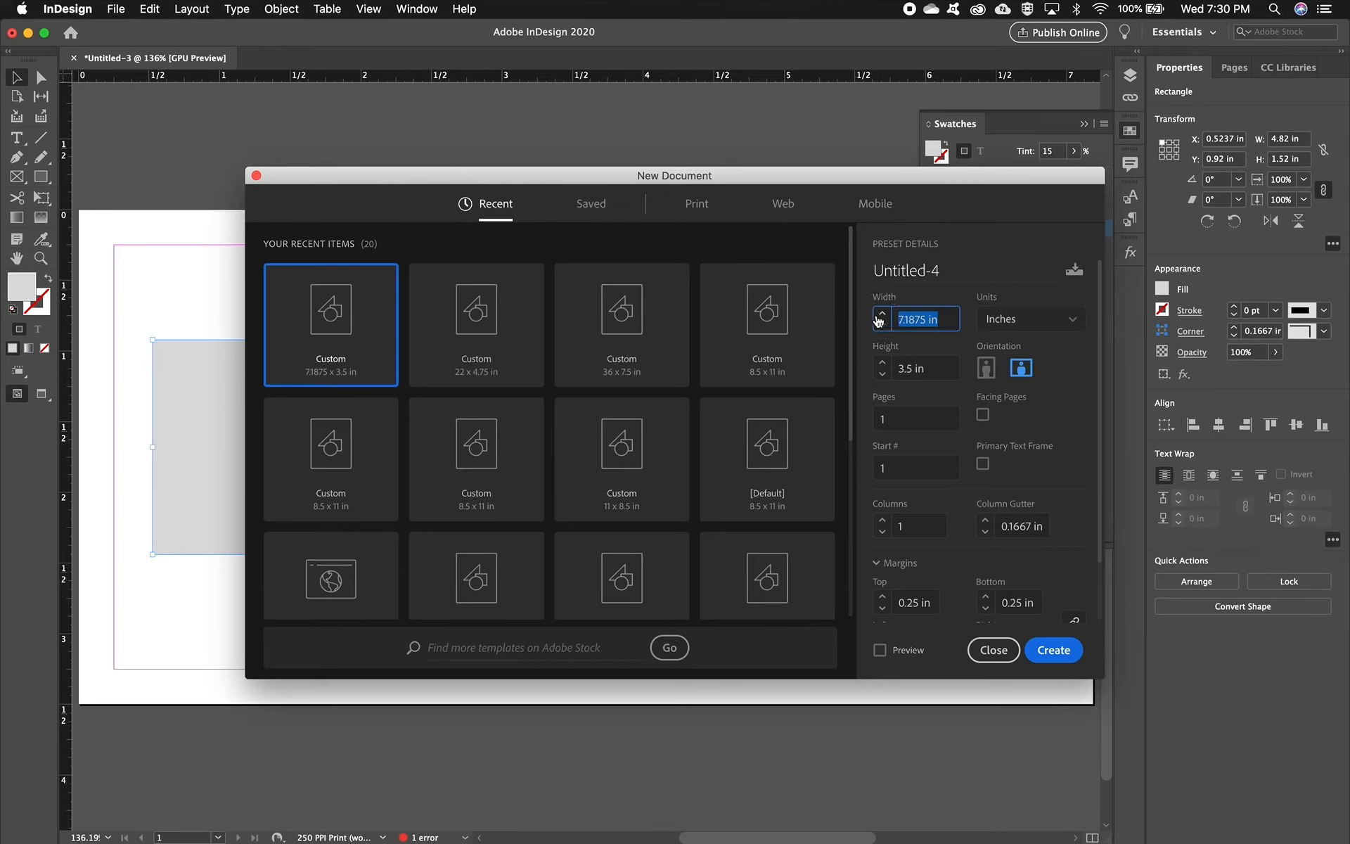
type("3.5937")
left_click(879, 322)
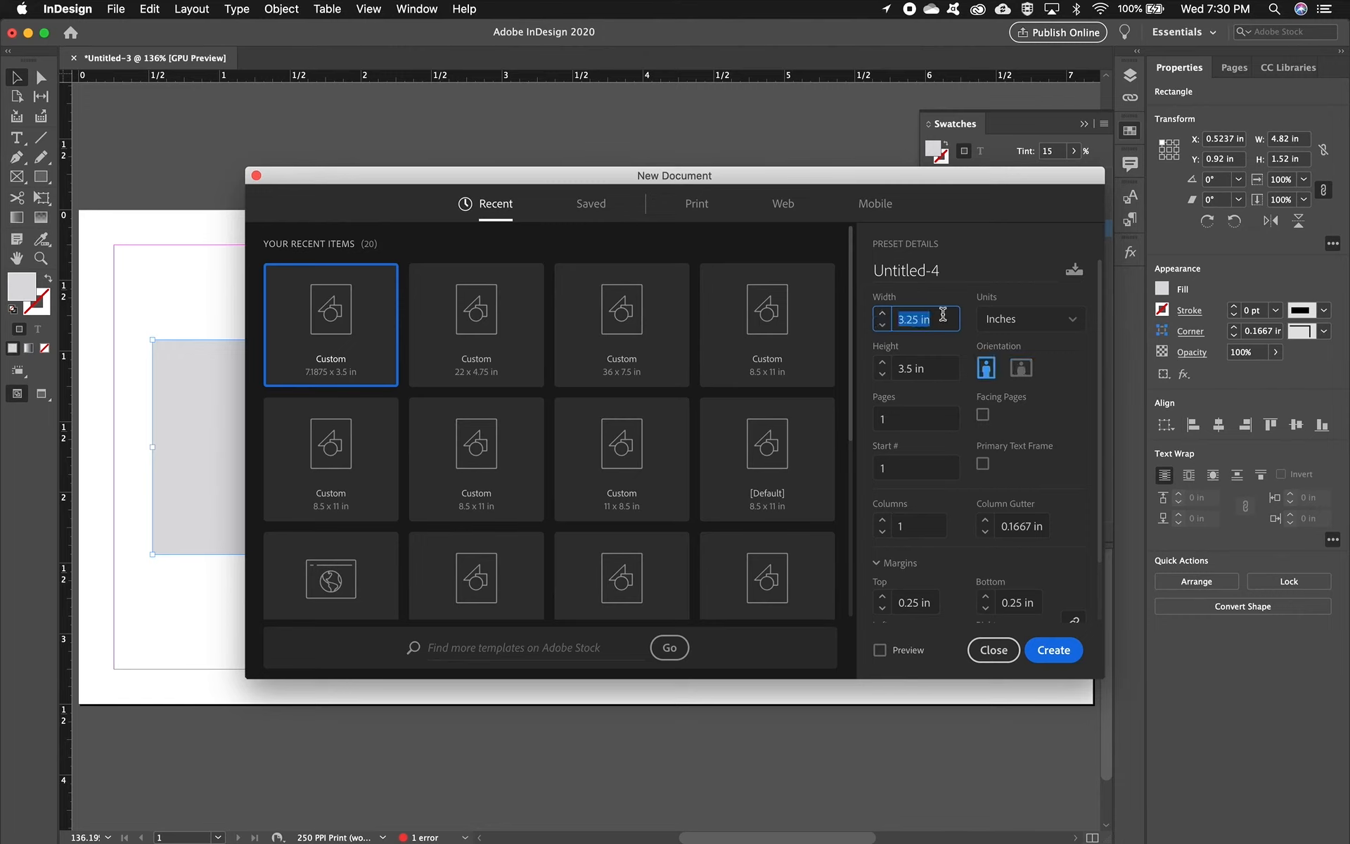
type("3.5937")
scroll(1042, 387, "down", 2)
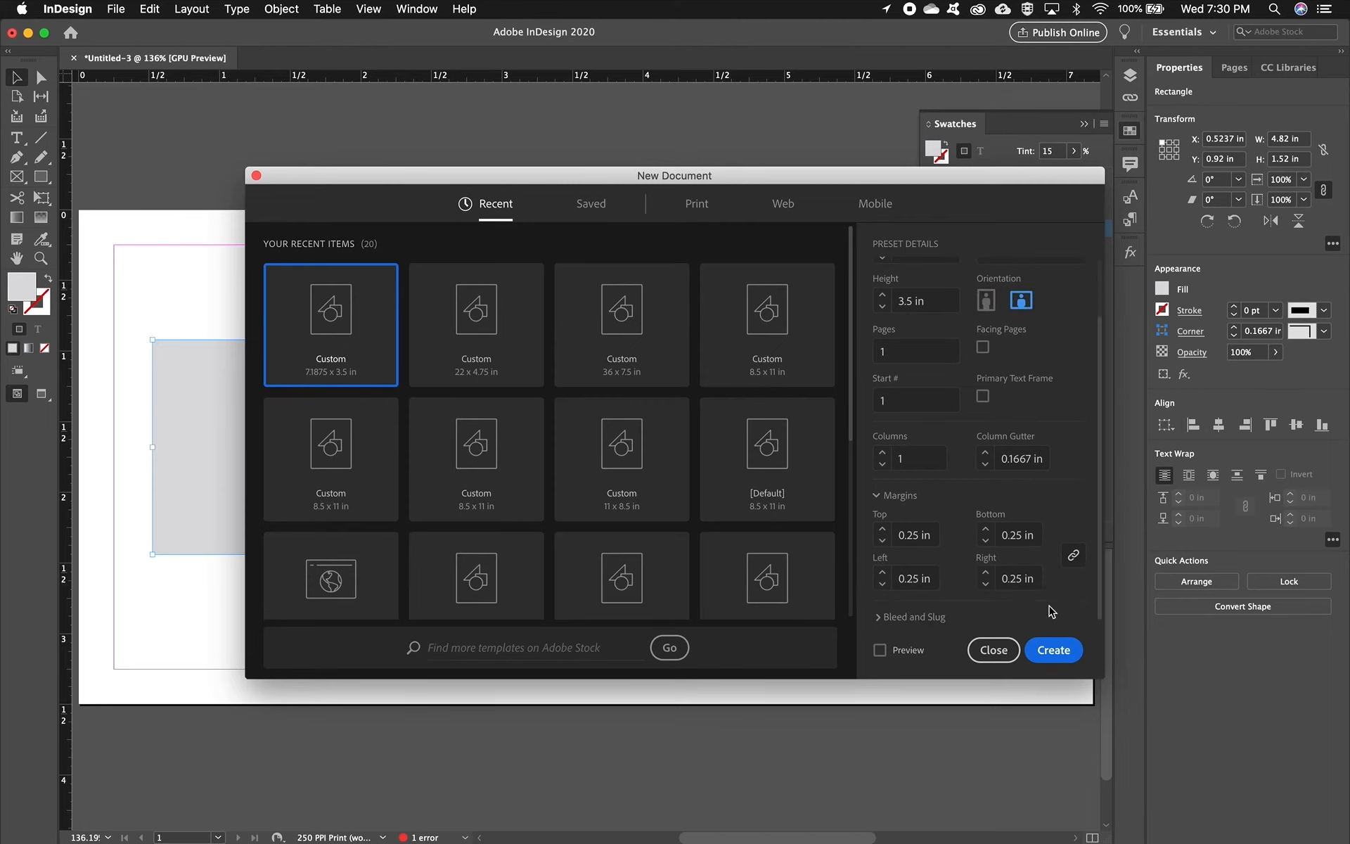
left_click(1054, 654)
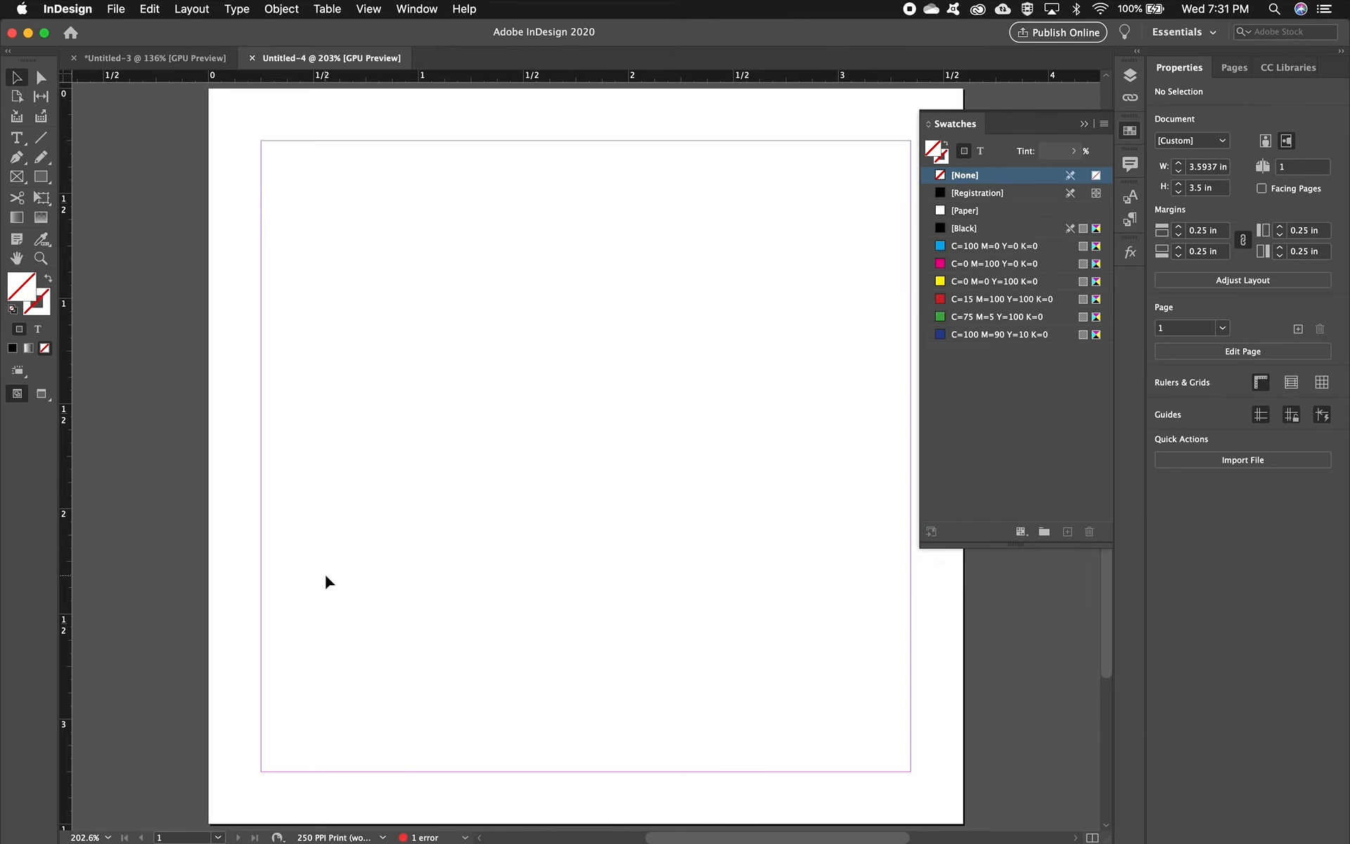
Step: Compare the two open documents by switching between their tabs
left_click(179, 59)
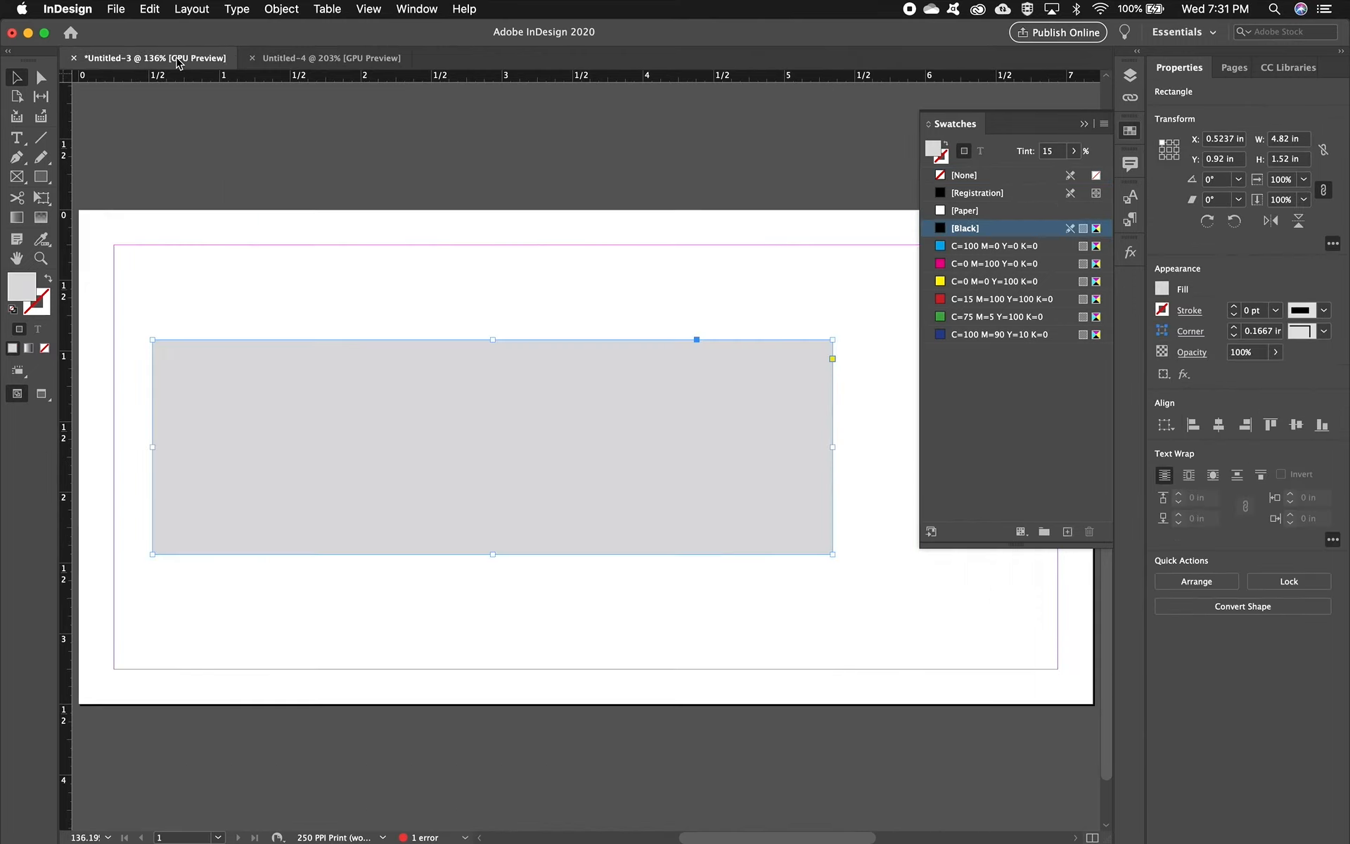
left_click(345, 59)
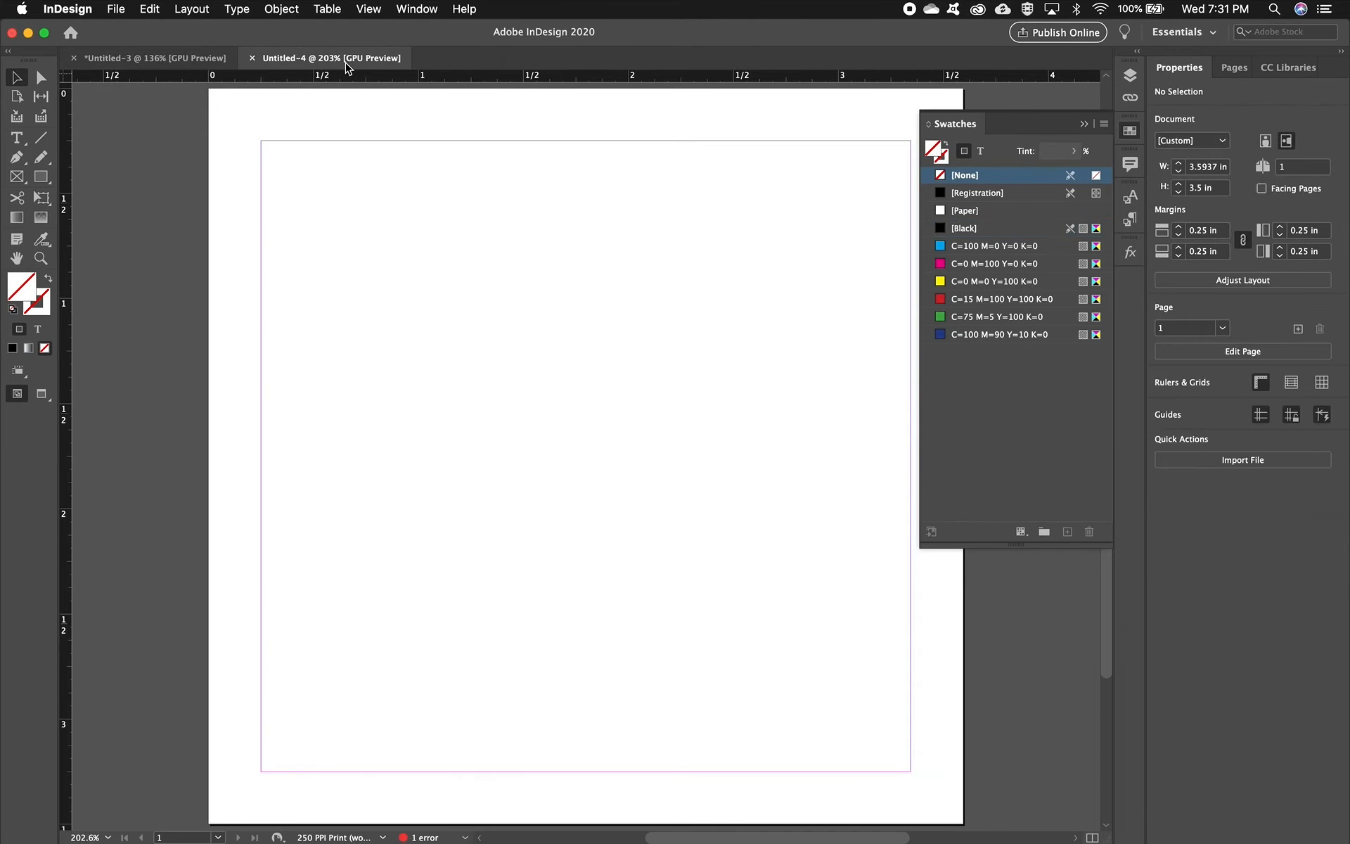